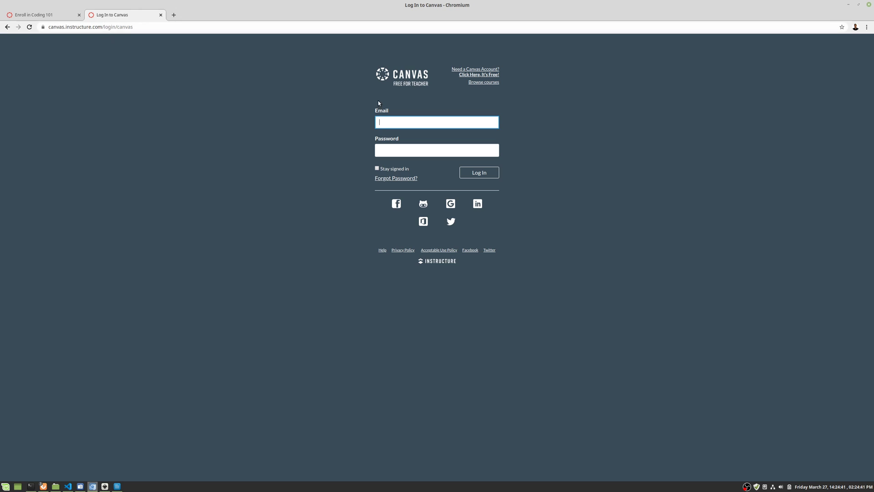
- Open the student signup form and paste the course join code
left_click(476, 72)
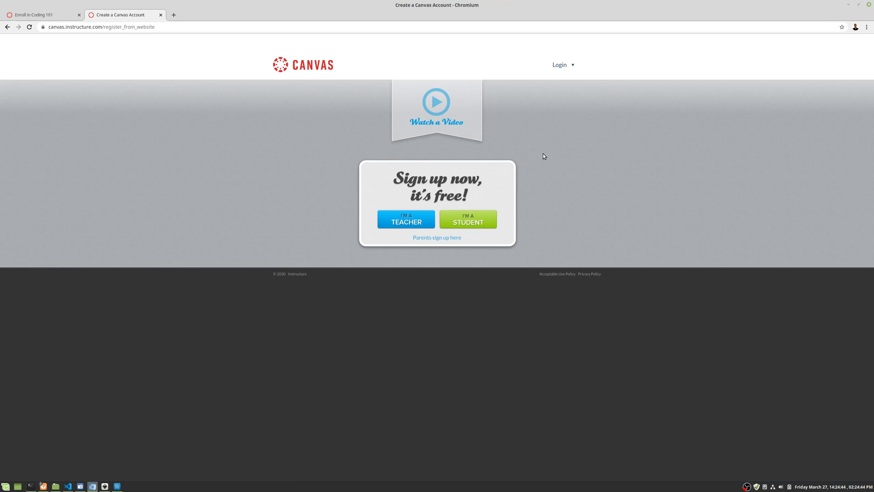
left_click(480, 220)
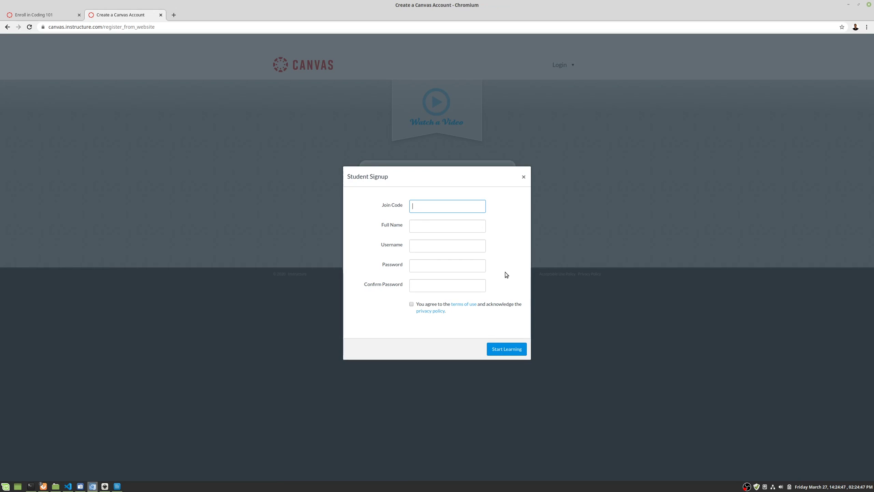
- Enter the student's full name, a username, and the same password in both password fields
left_click(438, 225)
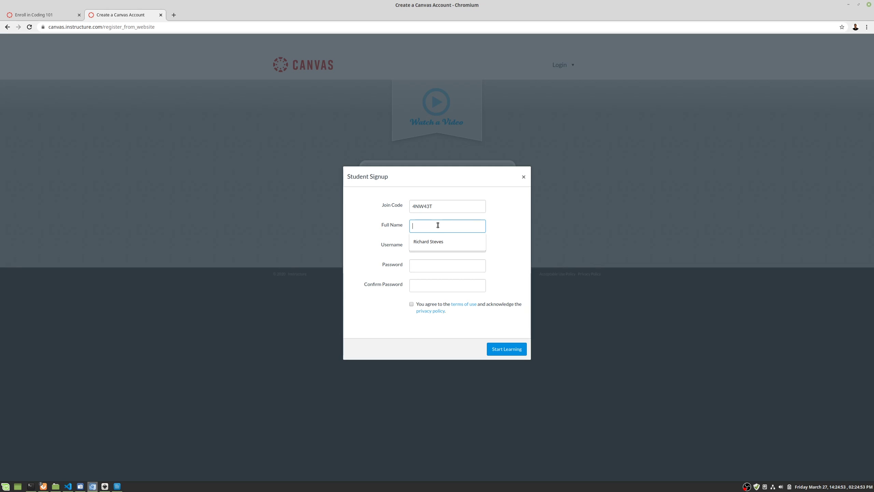
left_click(431, 250)
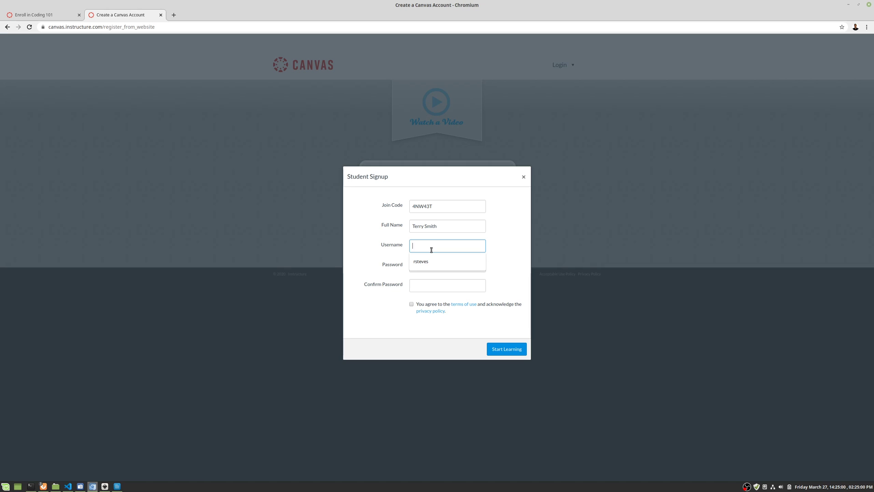
left_click(440, 266)
type("**********")
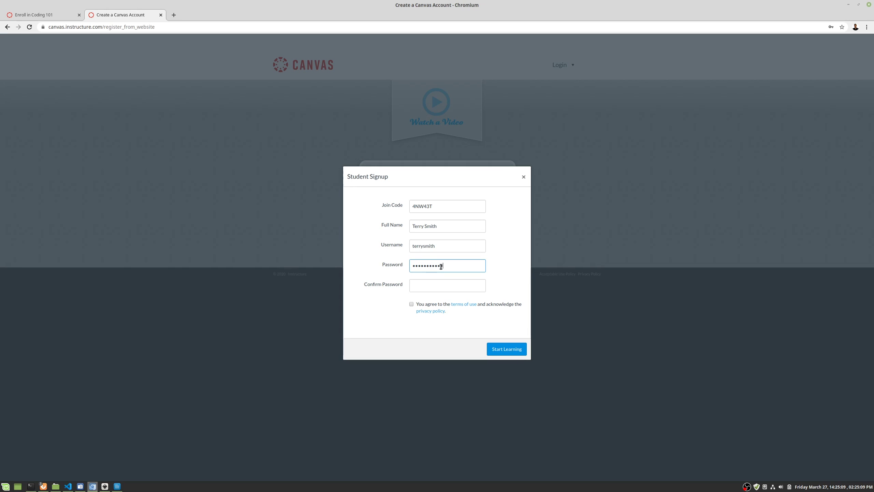
left_click(423, 285)
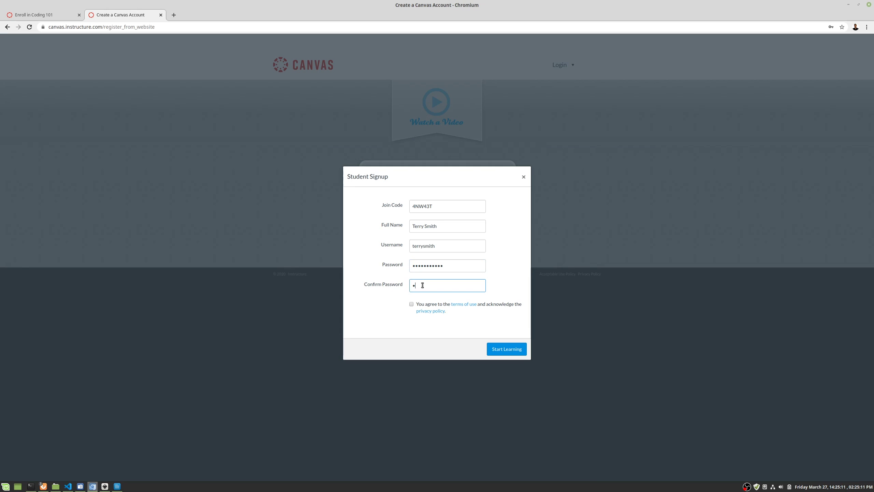
type("**********")
- Check the full name entry and leave the terms of use agreement unticked
double_click(428, 226)
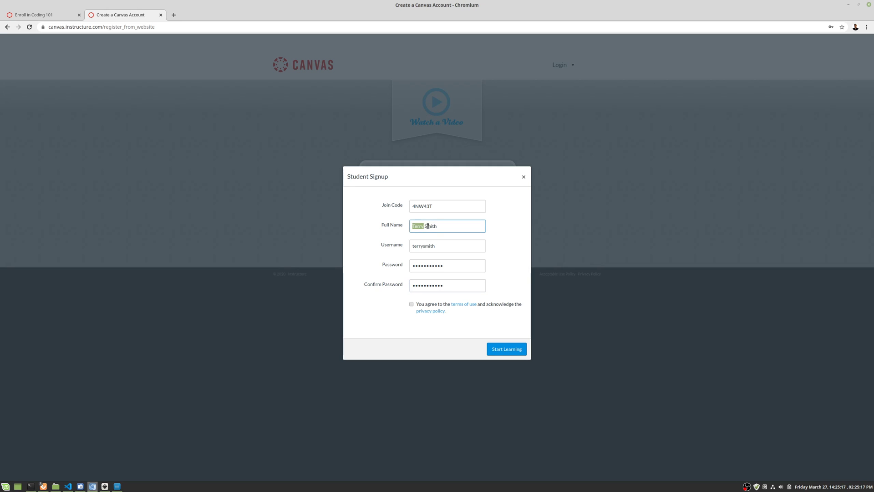
double_click(429, 226)
left_click(425, 227)
left_click_drag(426, 226, 437, 227)
left_click(441, 227)
left_click(411, 304)
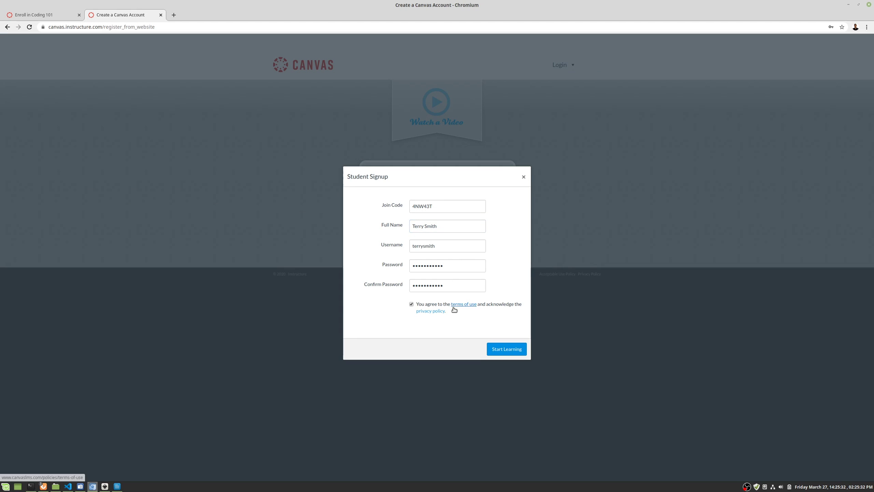
key("space")
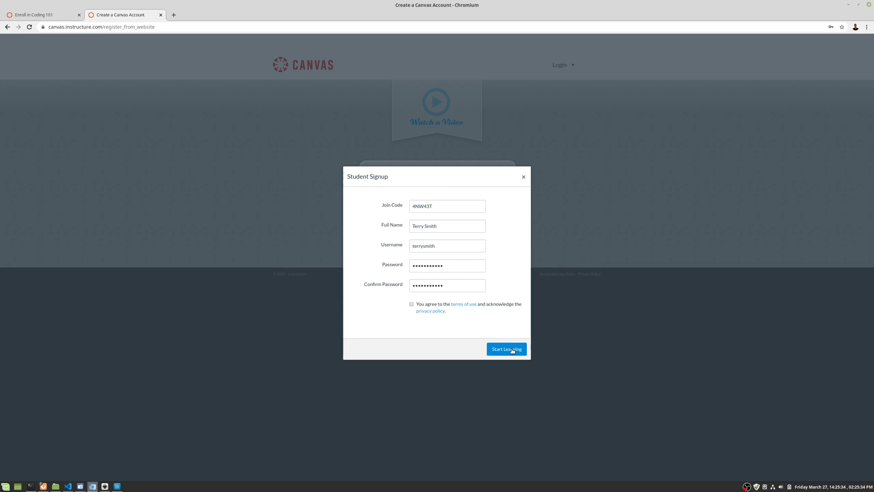
- Agree to the terms of use, submit the signup, and check the Courses tray
left_click(512, 350)
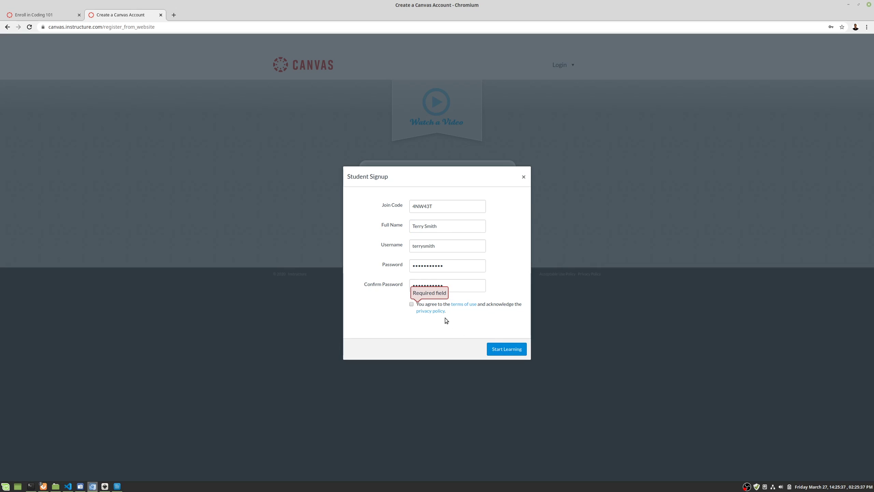
left_click(412, 304)
left_click(505, 350)
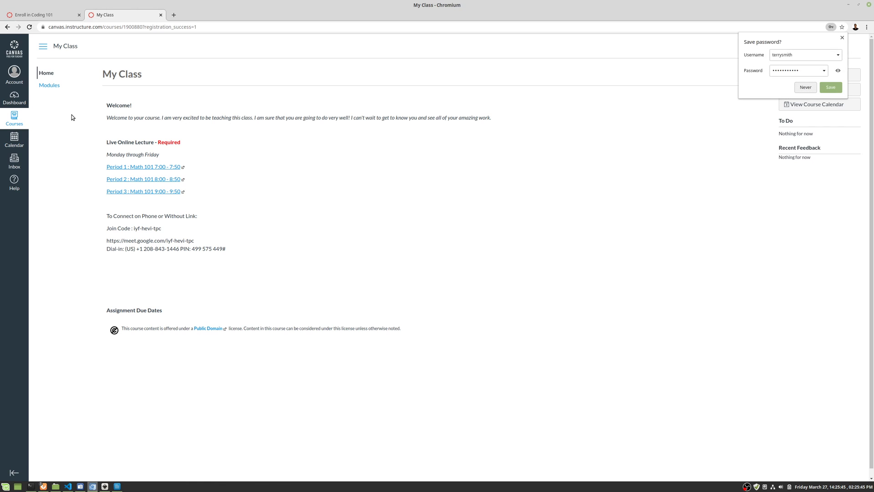
left_click(13, 117)
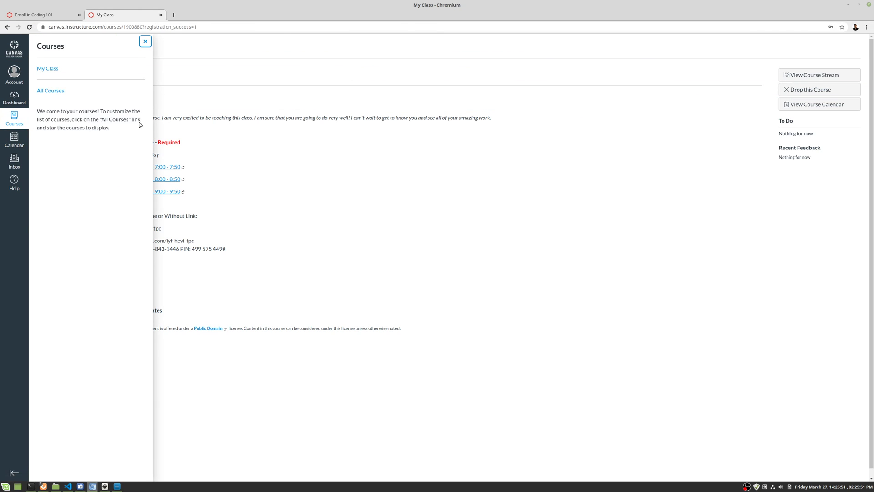
left_click(372, 179)
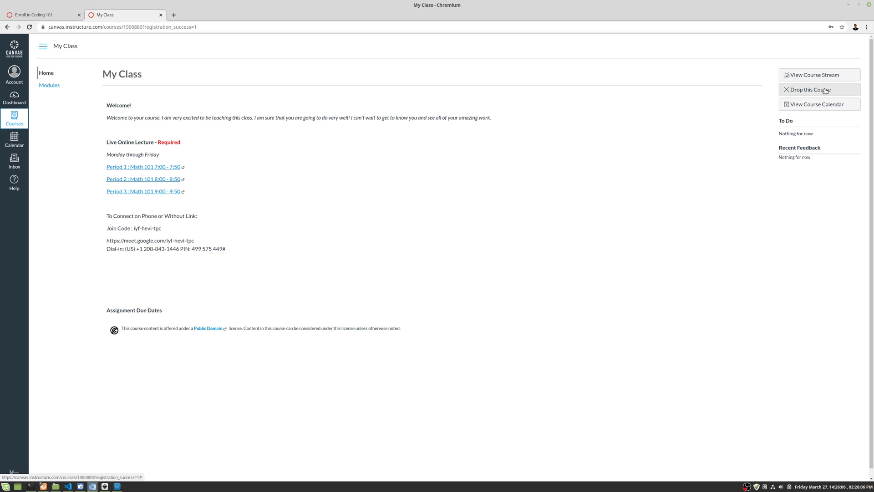
- Drop My Class, confirm, and view All Courses listing it under Past Enrollments
left_click_drag(826, 91, 651, 173)
left_click(804, 90)
left_click(469, 306)
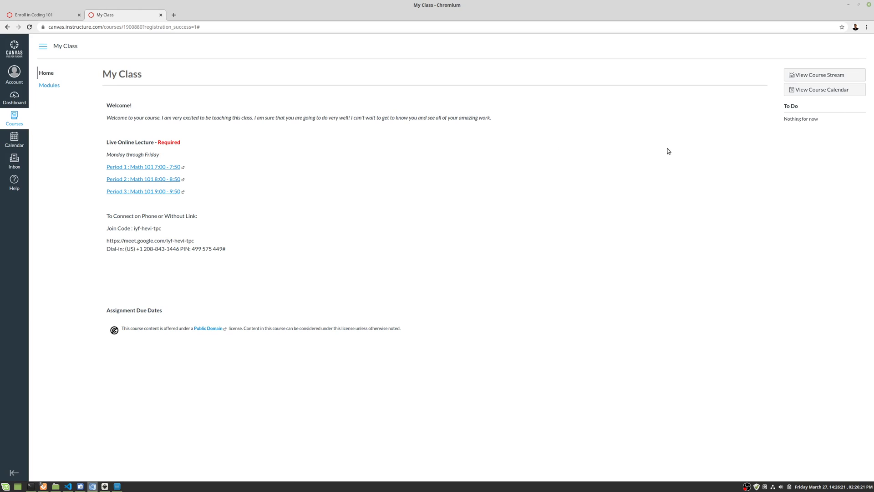
left_click(22, 121)
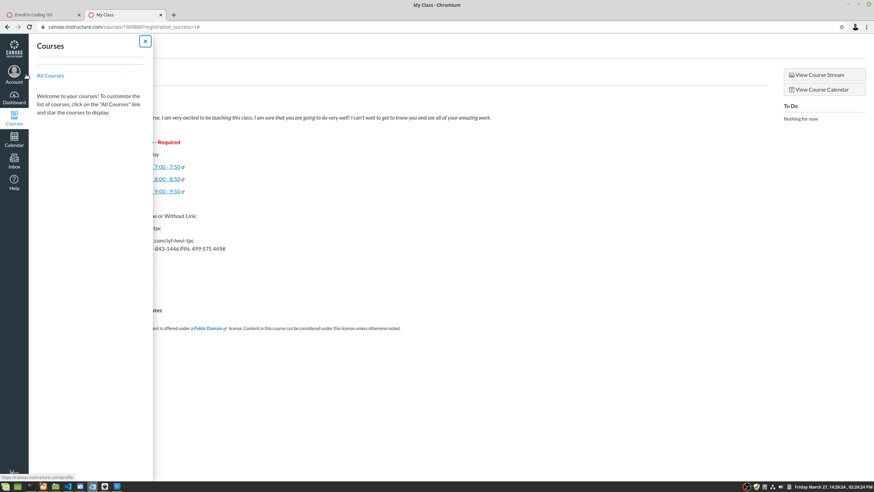
left_click(54, 76)
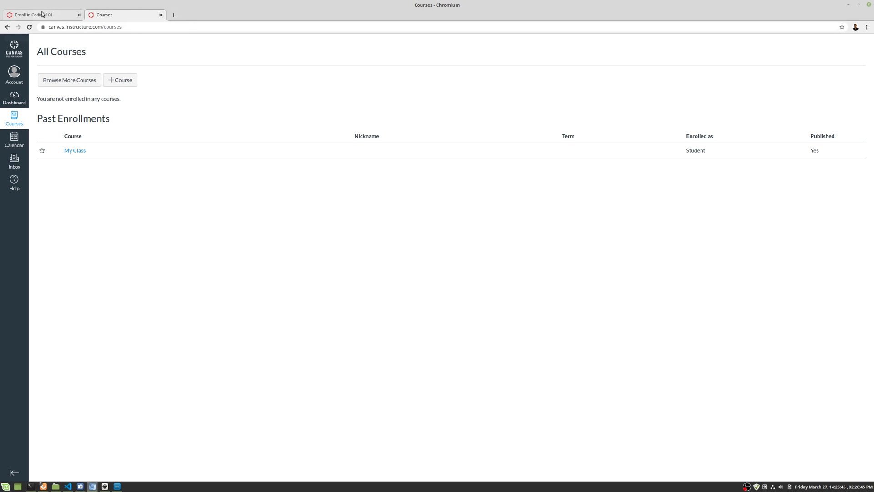
- Reload the Coding 101 enrollment URL while signed in and enroll in the course
left_click(41, 13)
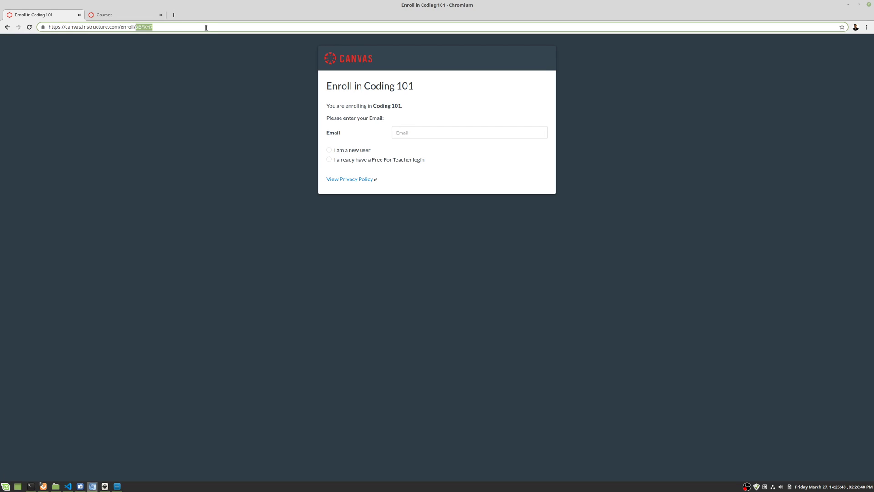
key("Return")
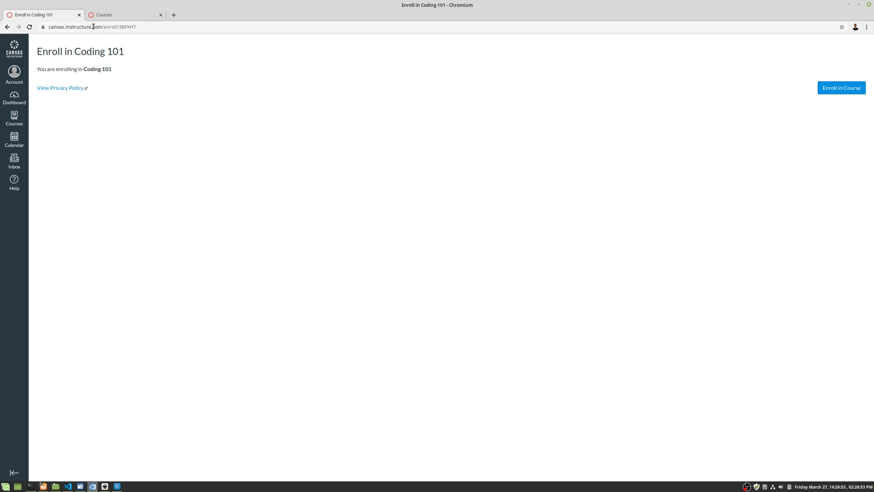
left_click_drag(49, 27, 121, 27)
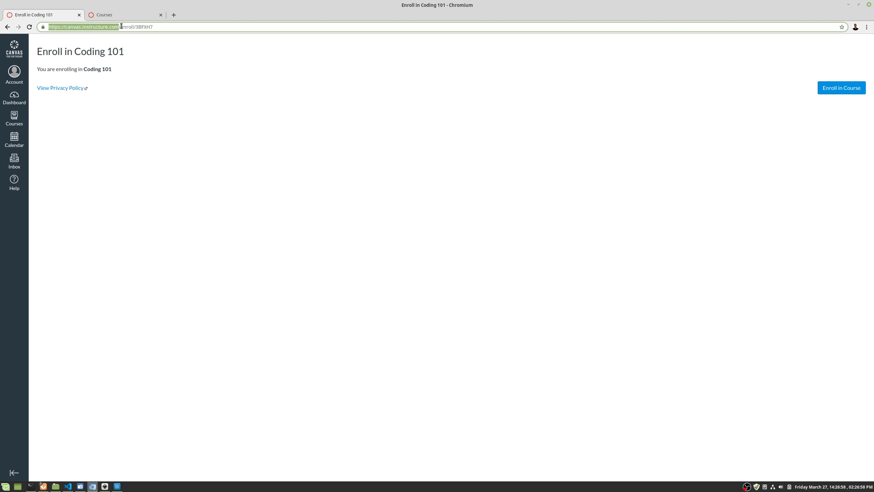
double_click(125, 27)
double_click(144, 28)
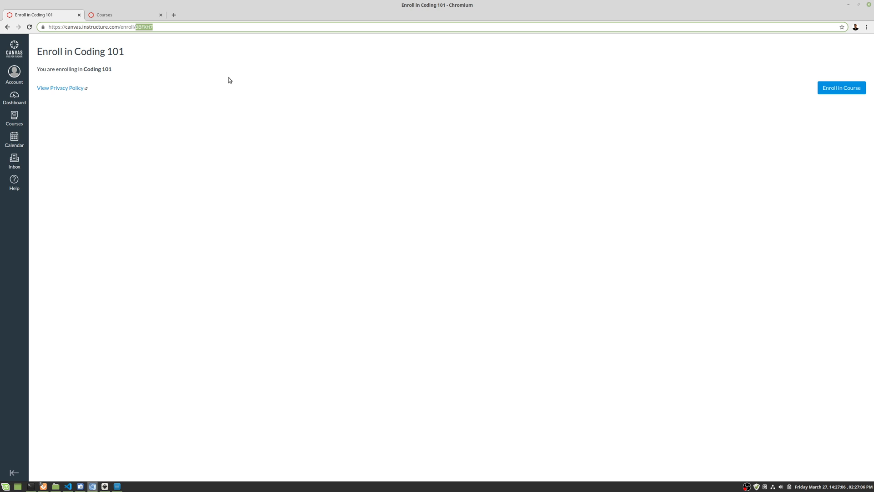
left_click_drag(172, 27, 30, 27)
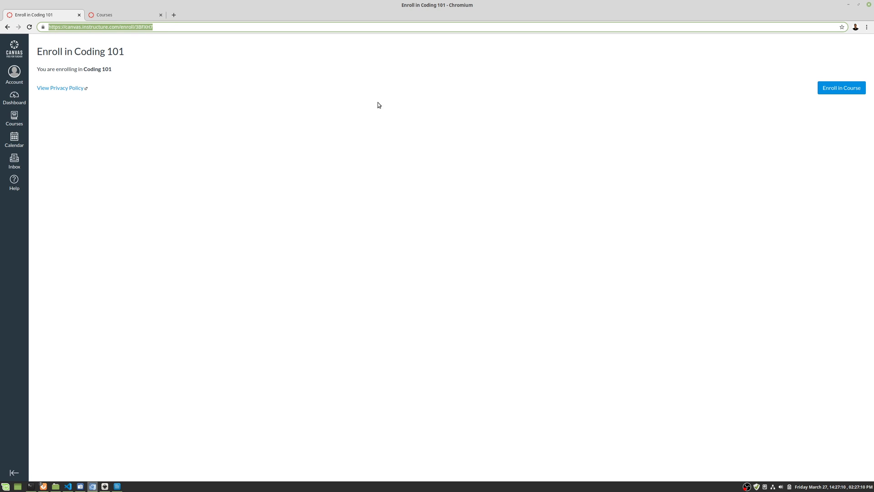
left_click(825, 89)
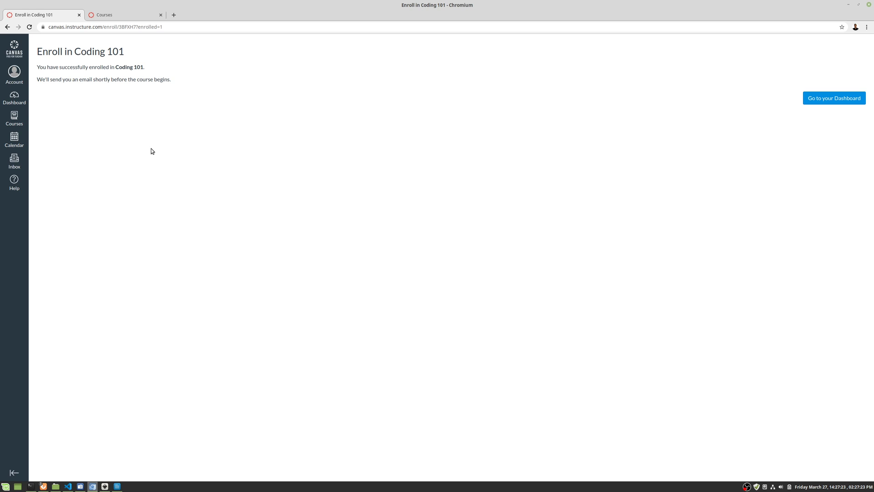
- In account Settings, register the student's email address as a login email under Ways to Contact
left_click(13, 74)
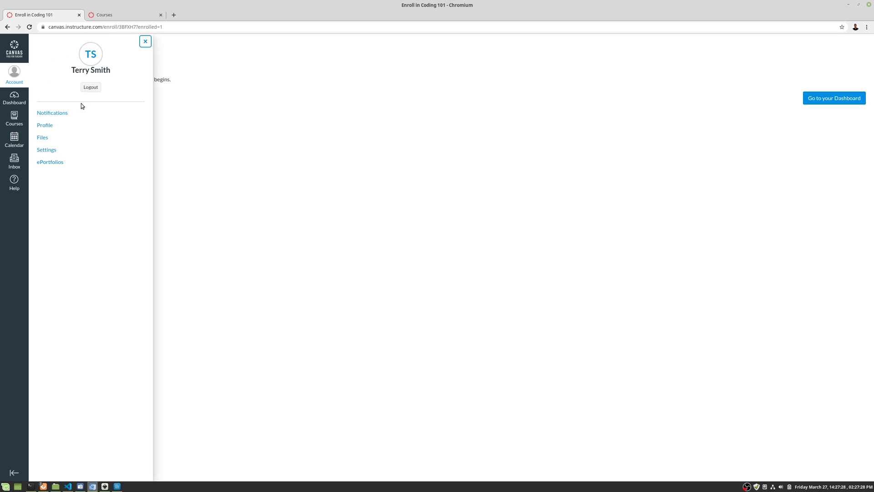
left_click(50, 150)
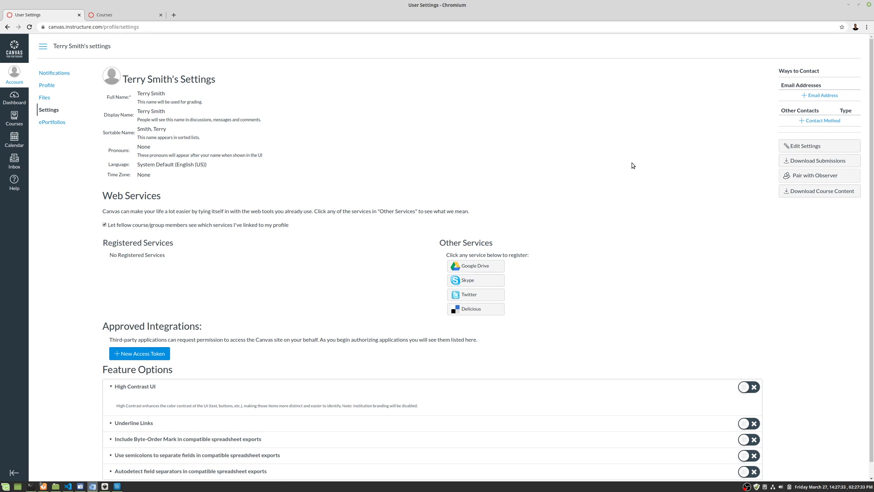
left_click(817, 97)
left_click(423, 249)
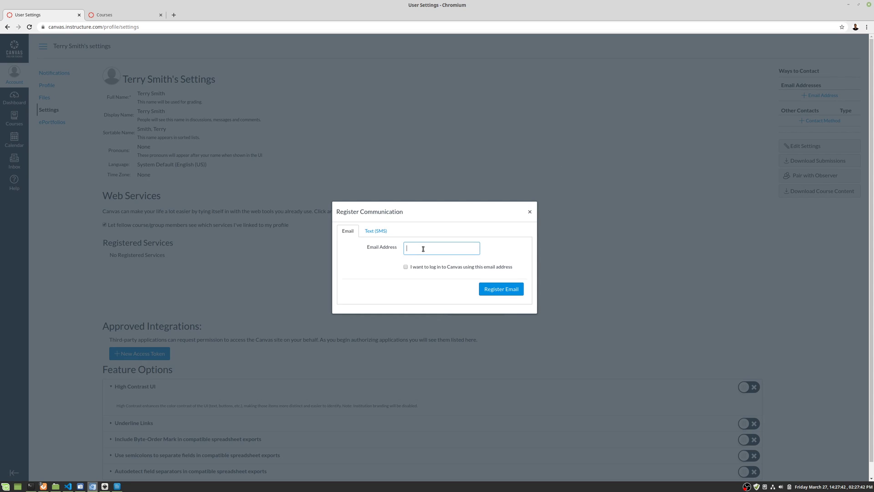
left_click(406, 267)
left_click_drag(464, 248, 349, 249)
left_click(510, 289)
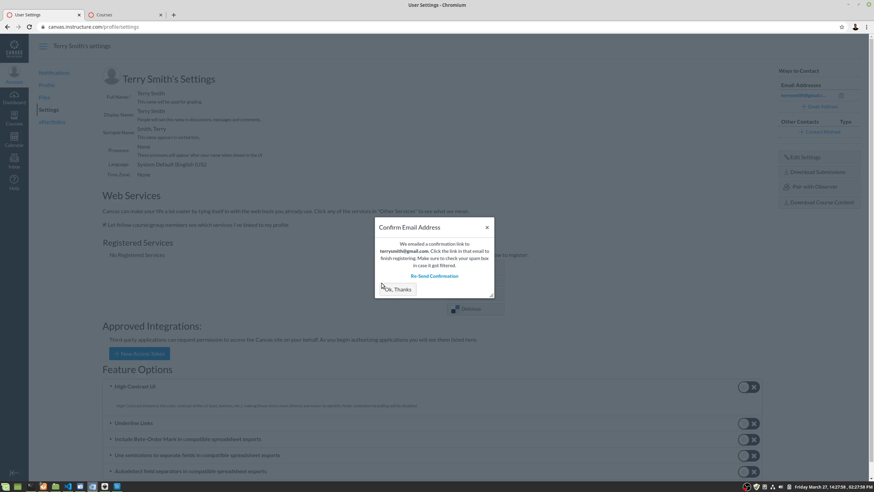
left_click(392, 289)
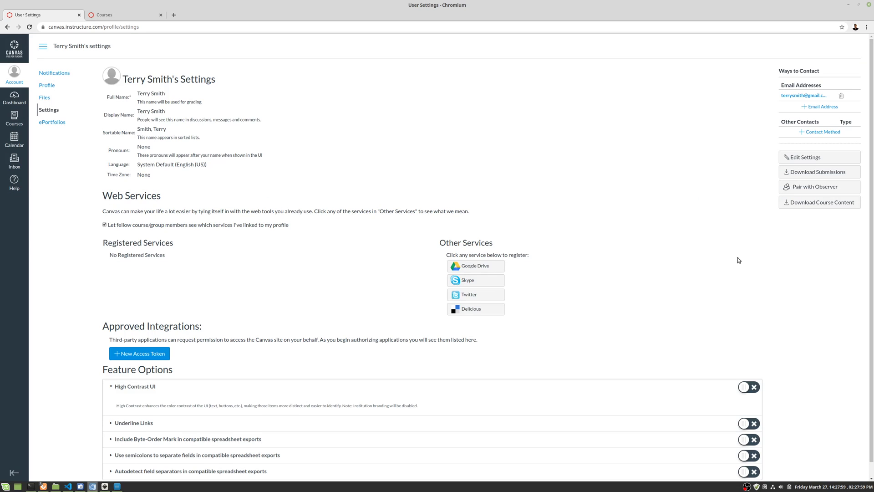